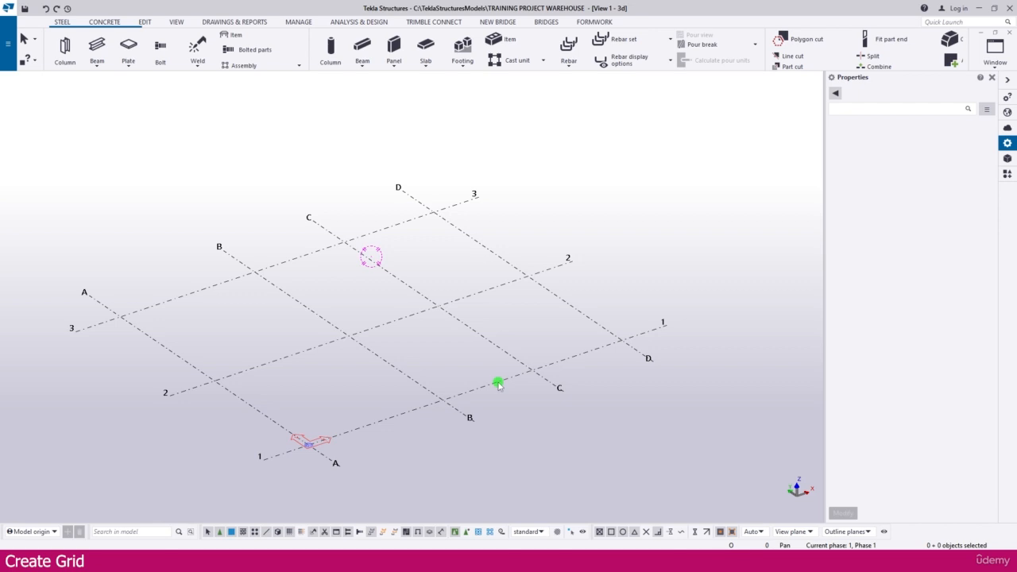
Select the grid to check its X 0.00 6000.00 2*4000.00 and Y 0.00 2*6000.00 coordinates
click(497, 385)
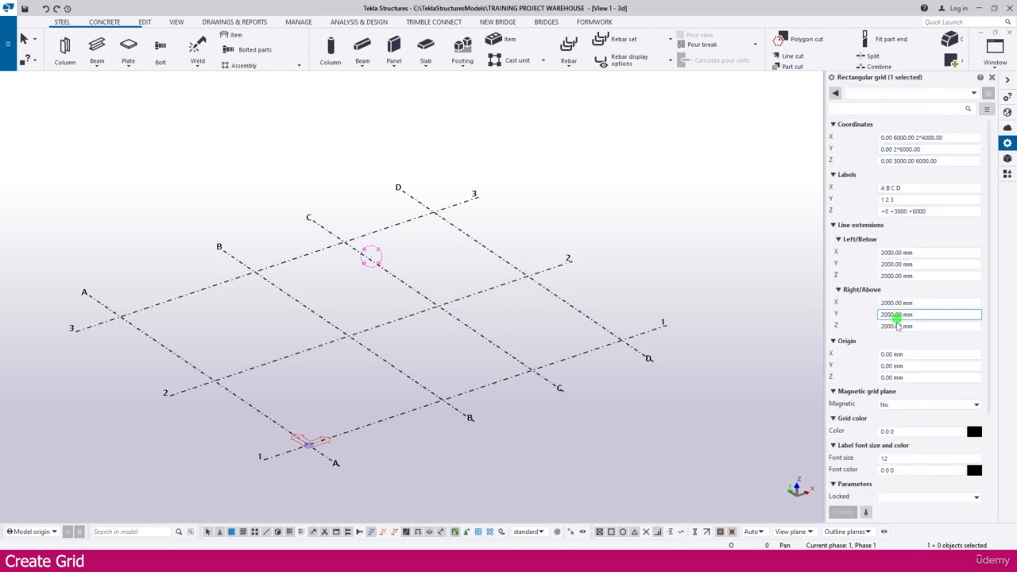
click(891, 353)
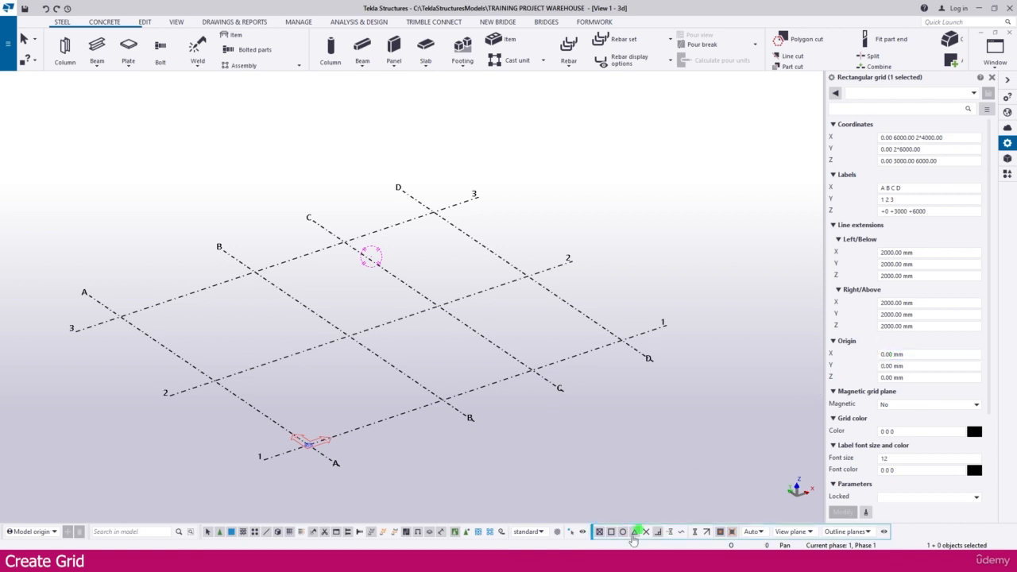
click(586, 561)
Bring up the PLAN AT EL +0 reference drawing in Adobe Reader
click(633, 521)
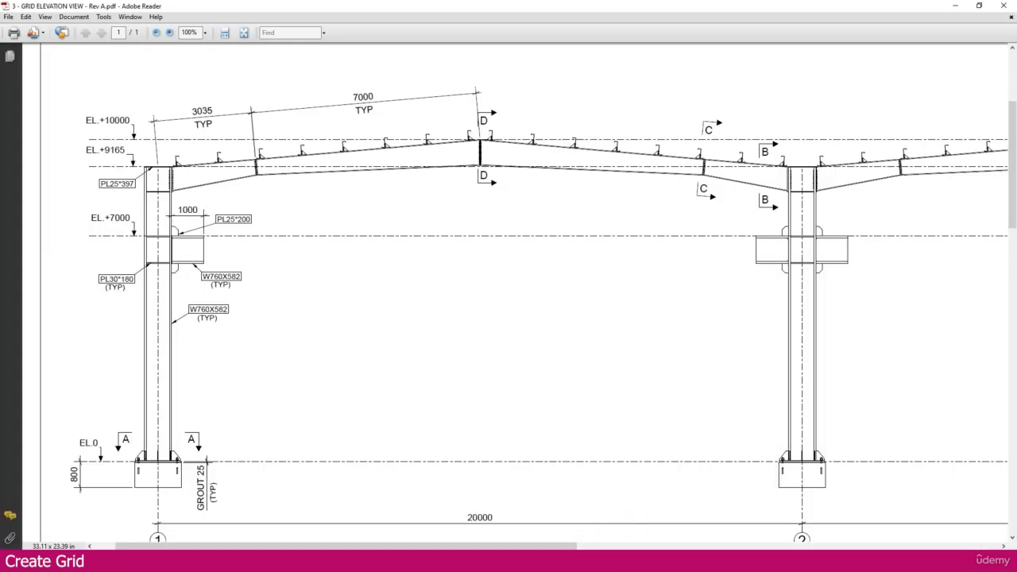
click(586, 562)
click(541, 477)
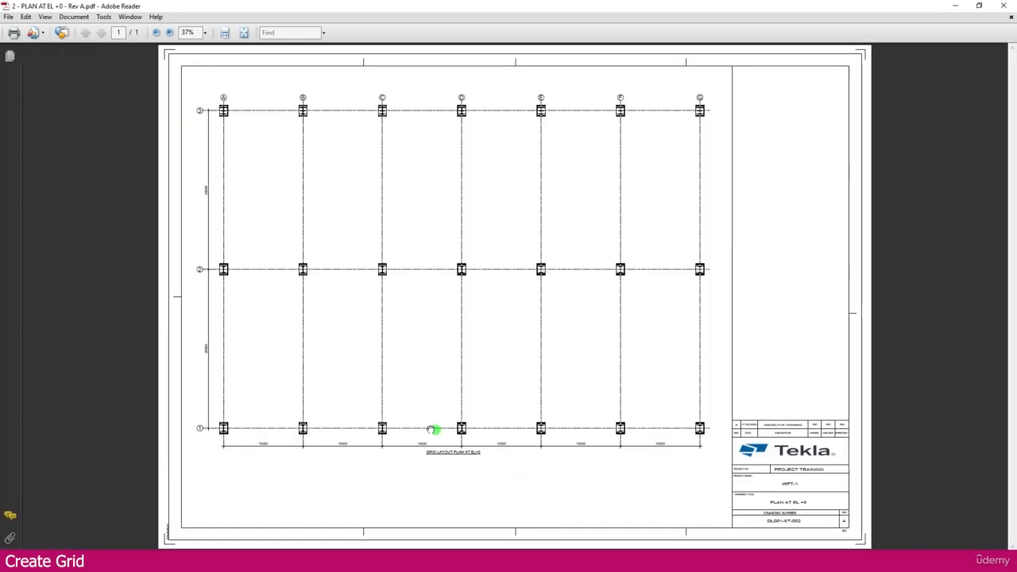
Zoom the plan to read 10000 bays for A–G and 20000 bays for 1–3
ctrl+scroll(389, 459, up, 3)
ctrl+scroll(336, 450, down, 1)
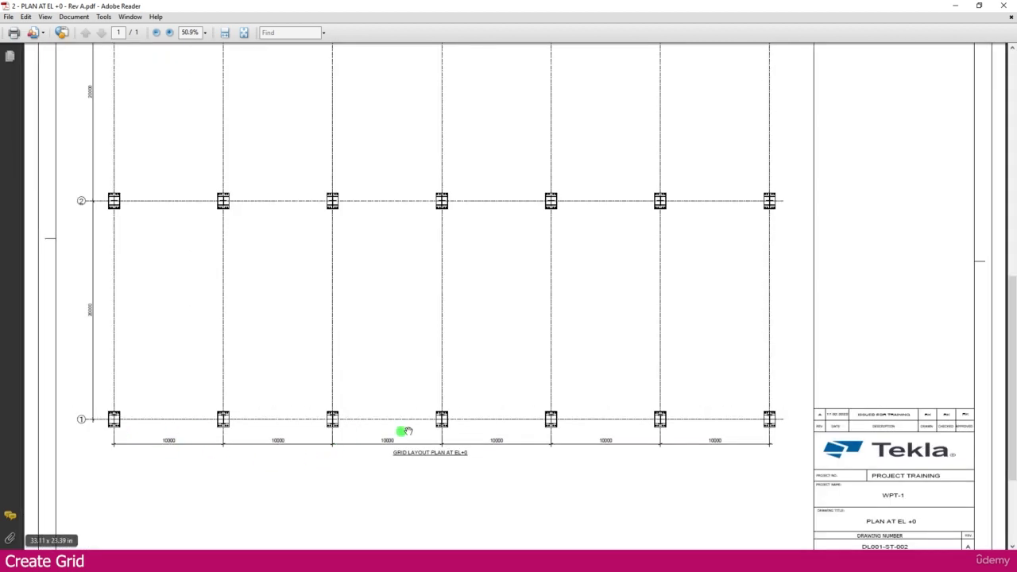
scroll(132, 175, up, 2)
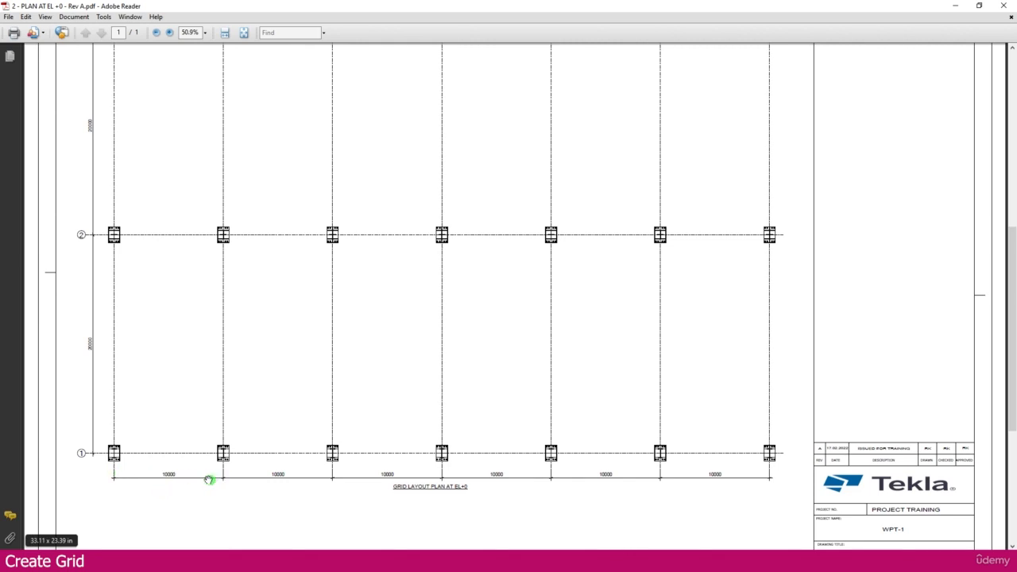
ctrl+scroll(160, 483, up, 2)
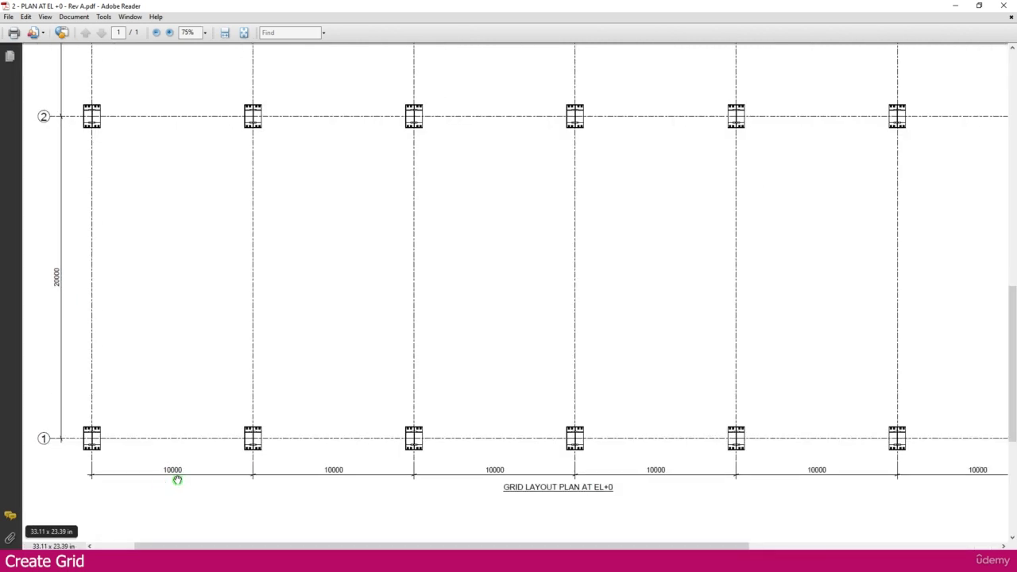
ctrl+scroll(177, 480, down, 2)
ctrl+scroll(93, 354, up, 2)
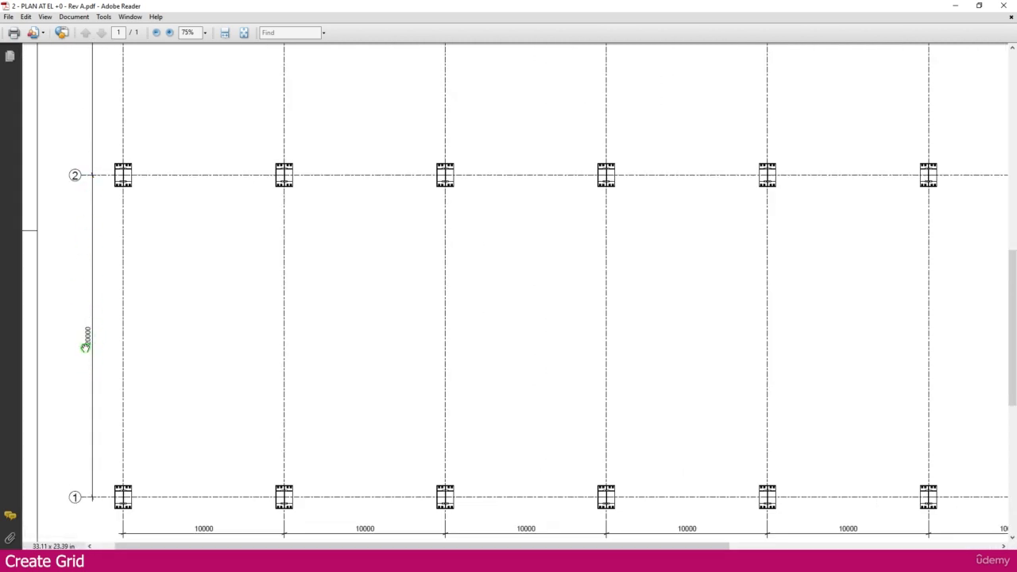
ctrl+scroll(86, 345, down, 1)
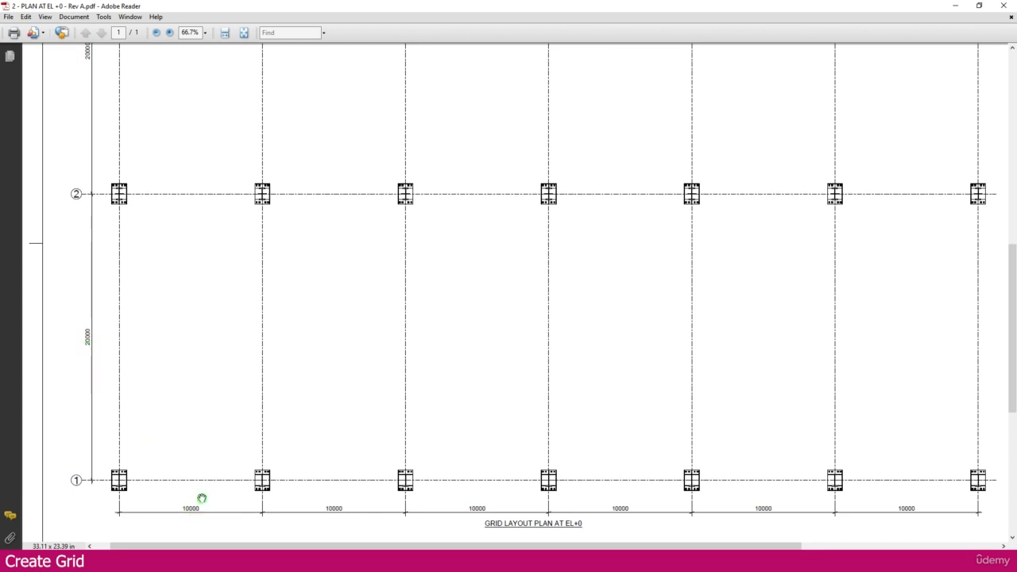
ctrl+scroll(202, 497, down, 1)
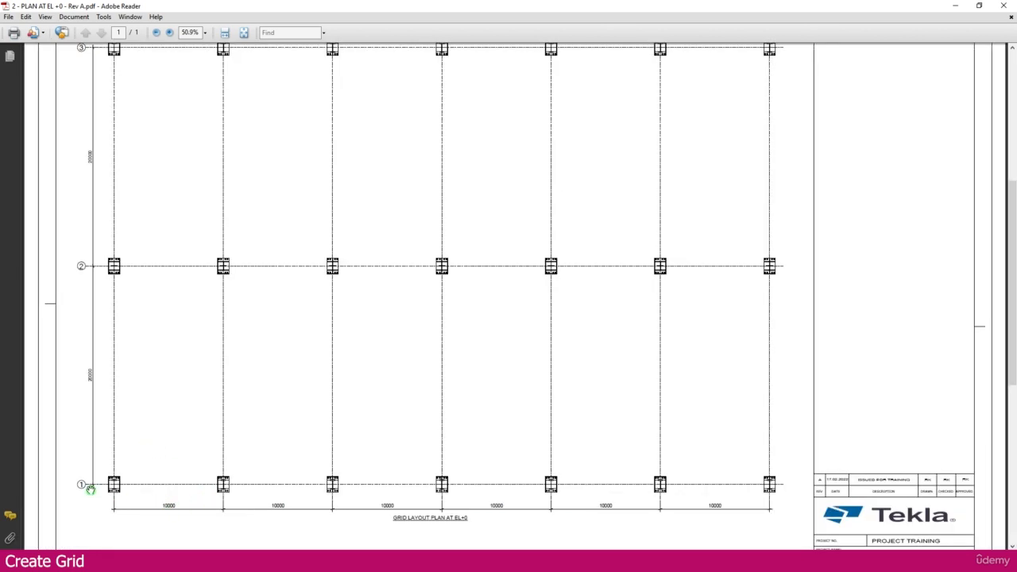
ctrl+scroll(102, 477, down, 1)
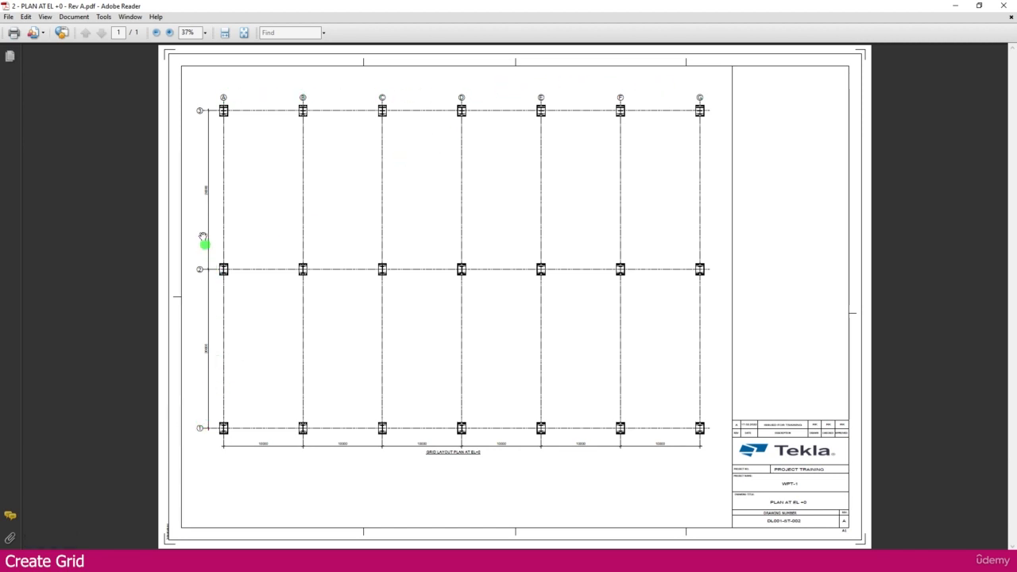
ctrl+scroll(281, 457, up, 1)
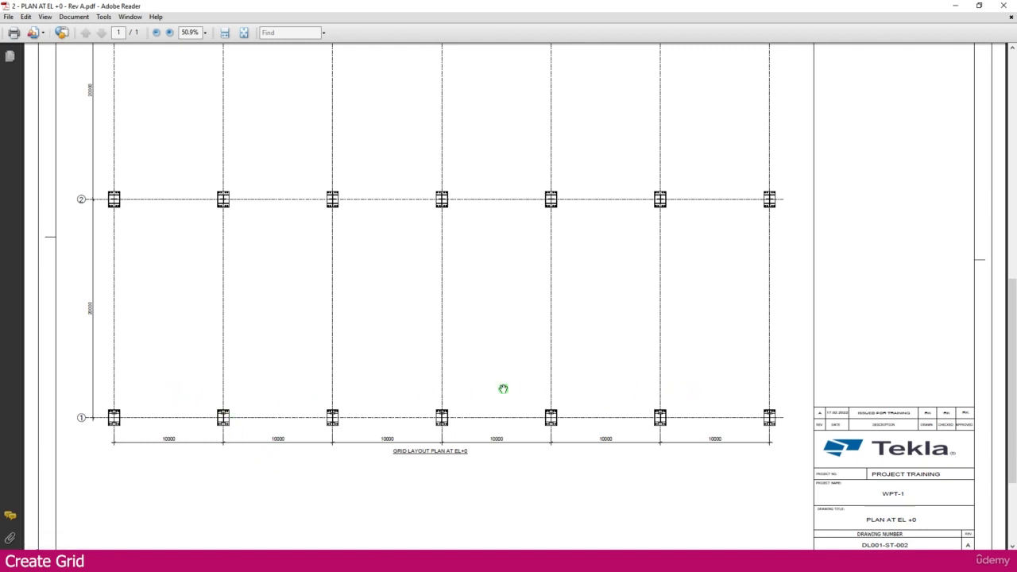
click(615, 526)
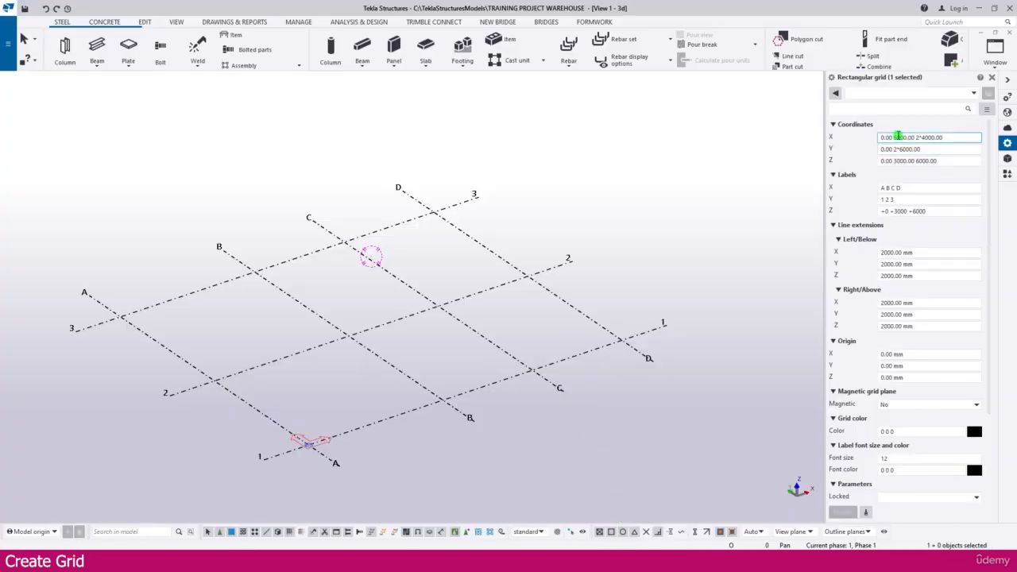
Replace the grid X coordinates with 0.00 6*10000.00 and apply them
drag(891, 137, 972, 135)
key(BackSpace)
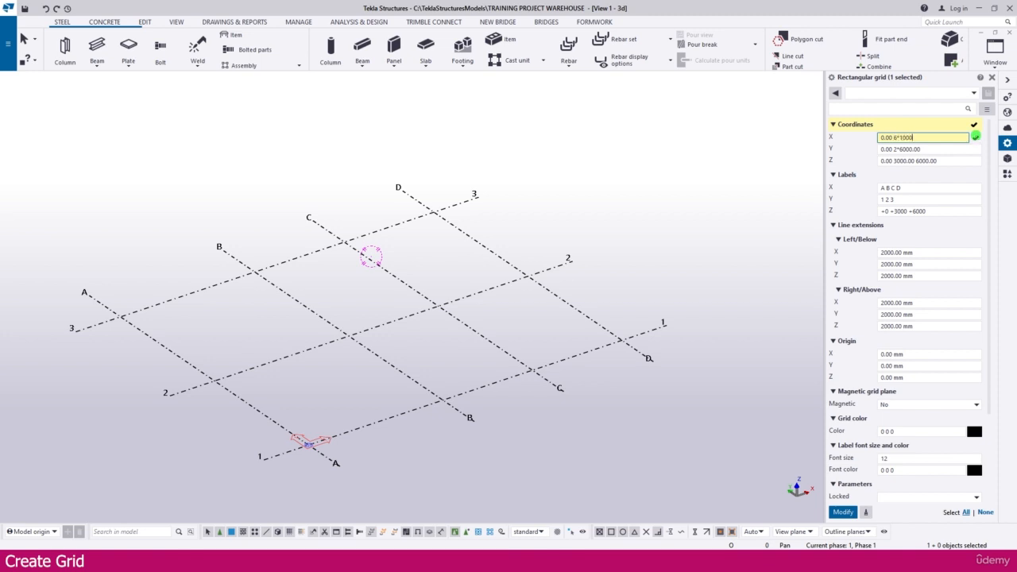
key(Return)
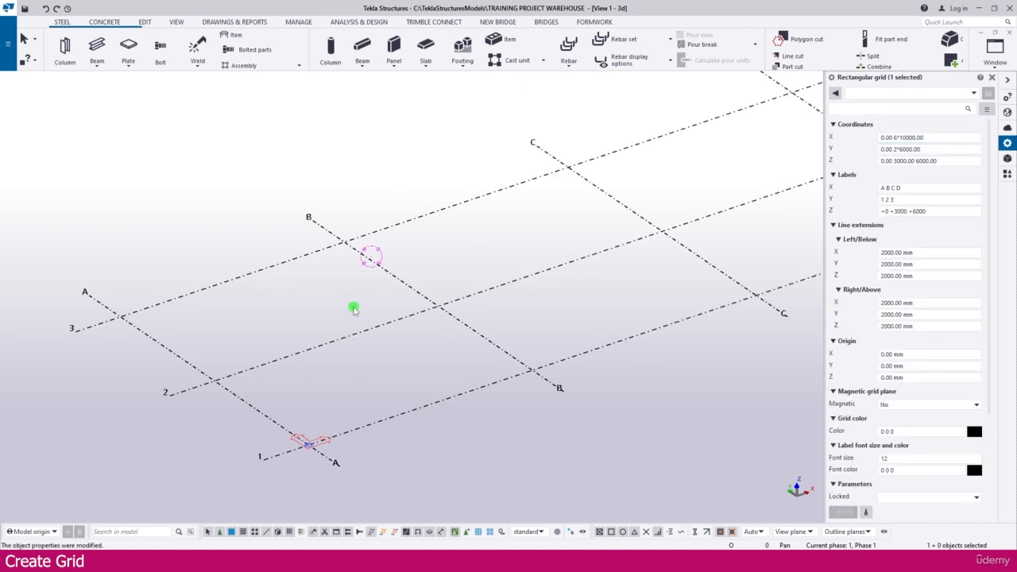
scroll(351, 307, down, 2)
scroll(408, 315, down, 4)
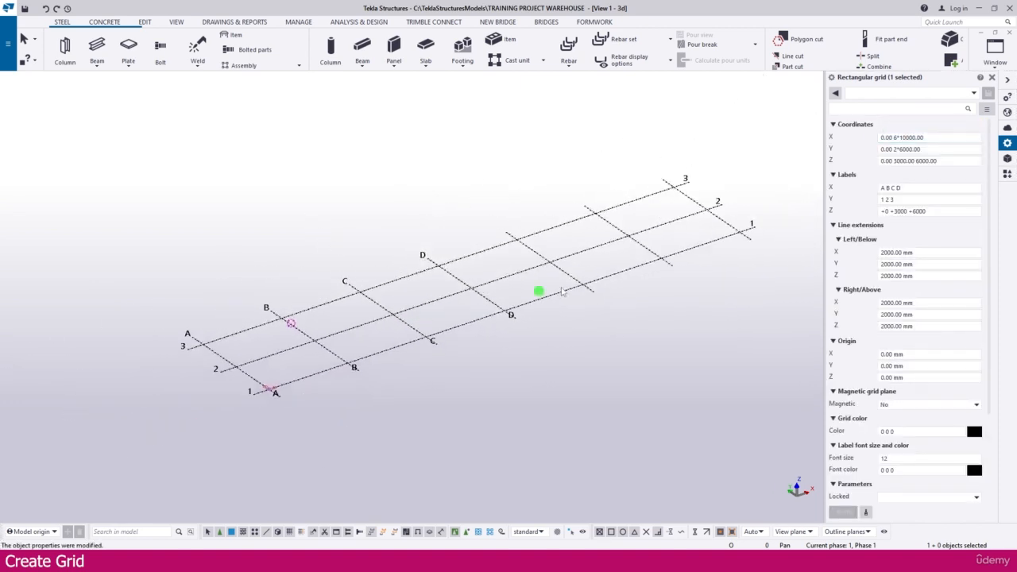
click(951, 152)
click(899, 149)
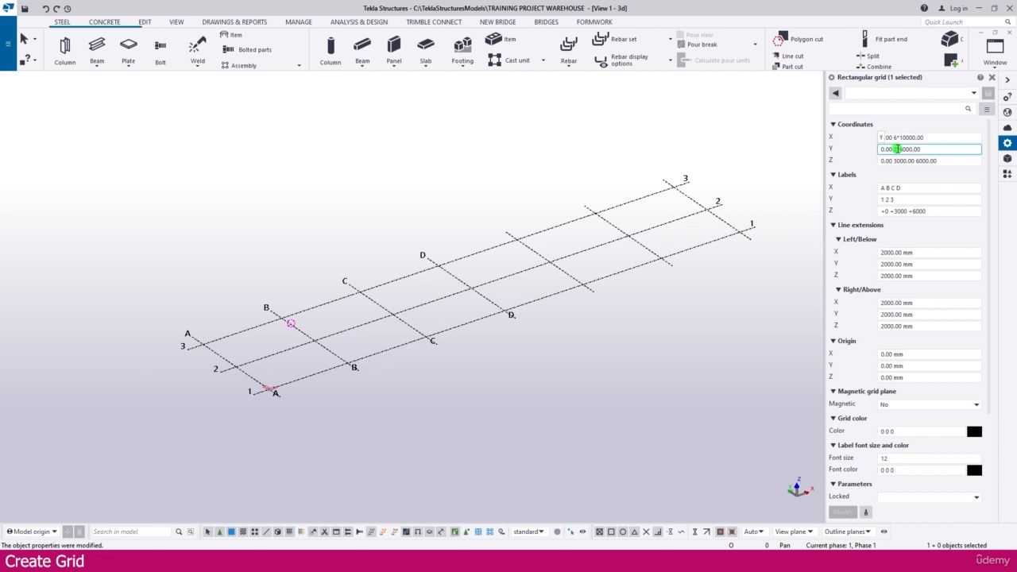
Change the grid Y coordinates to 0.00 2*20000.00 and recentre the view
drag(899, 148, 962, 149)
text(3)
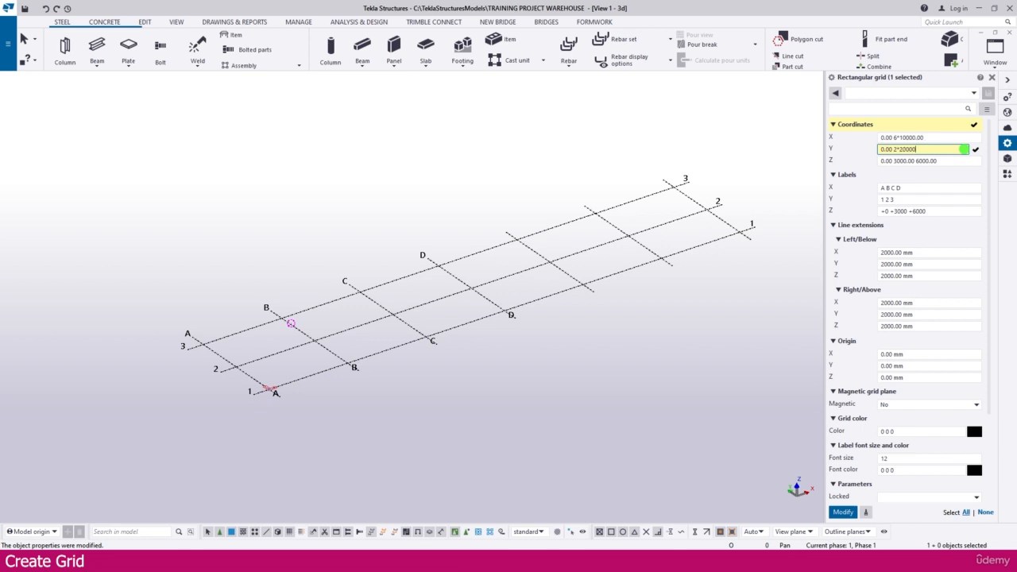
text(000.0)
key(Return)
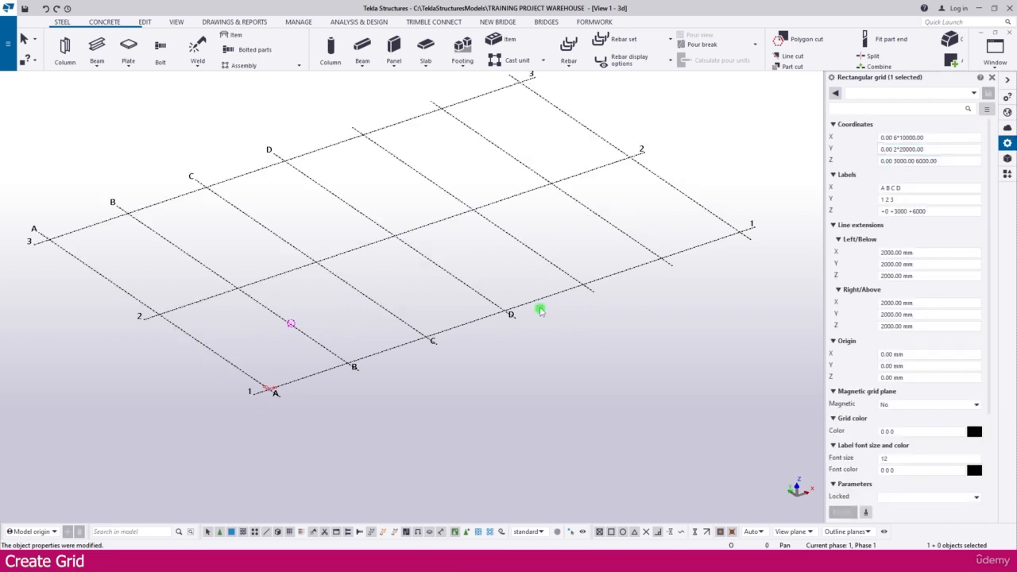
scroll(533, 306, down, 2)
middle_drag(586, 248, 578, 280)
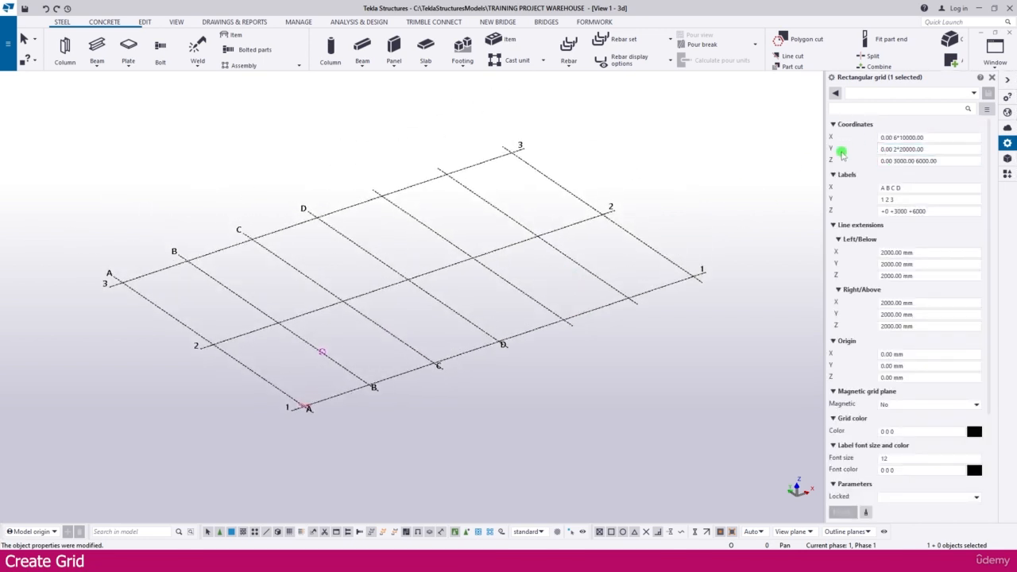
click(935, 161)
Read levels EL.0, +7000, +9165 and +10000 on the GRID ELEVATION VIEW drawing
mouse_move(573, 560)
click(661, 520)
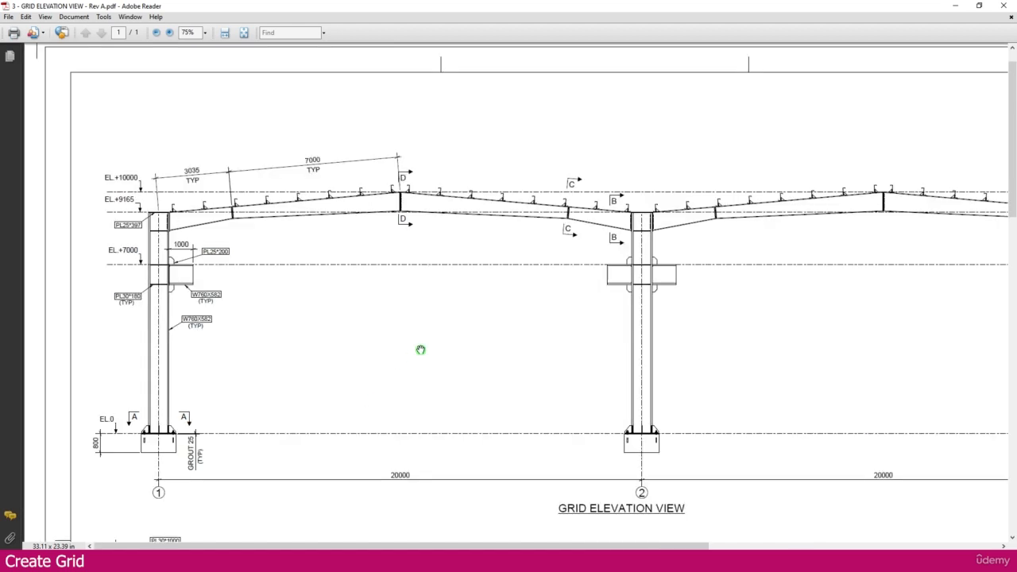
ctrl+scroll(112, 424, up, 2)
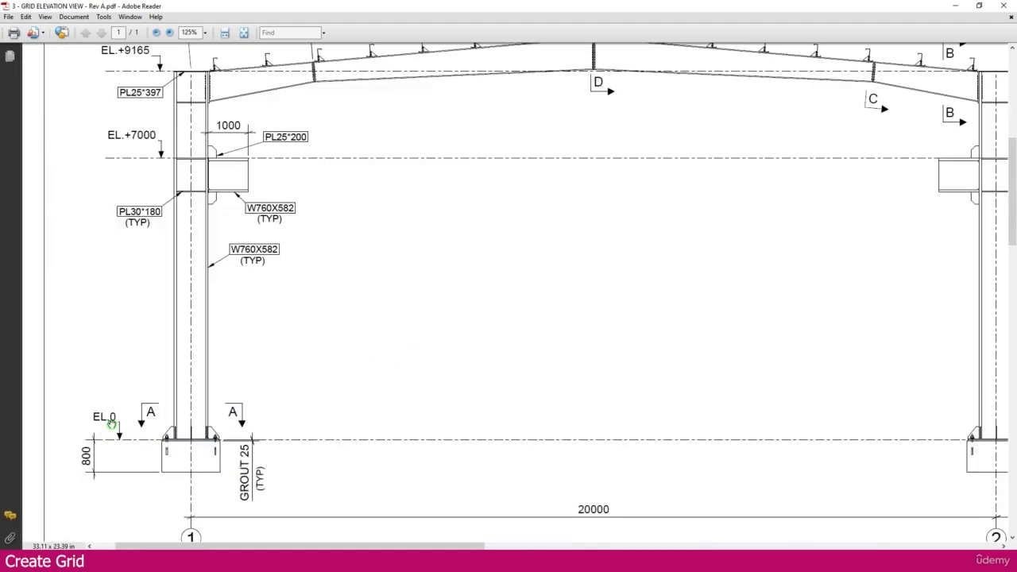
ctrl+scroll(126, 427, down, 1)
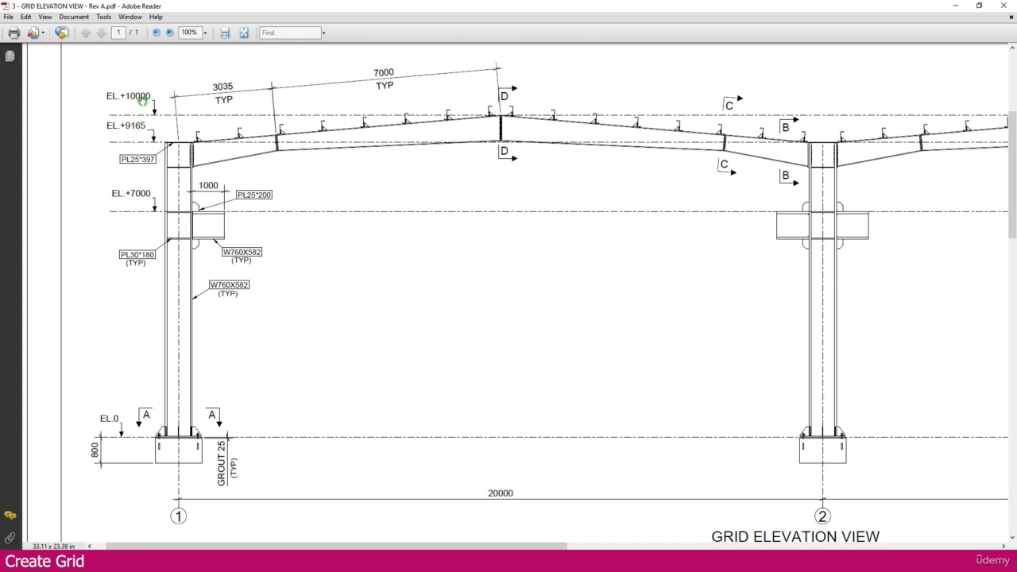
mouse_move(562, 564)
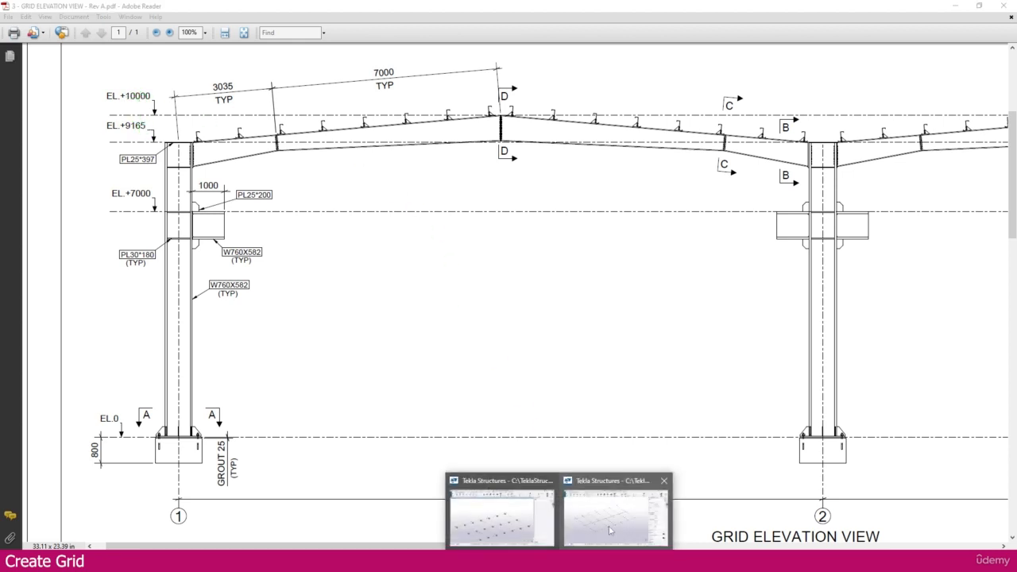
click(618, 516)
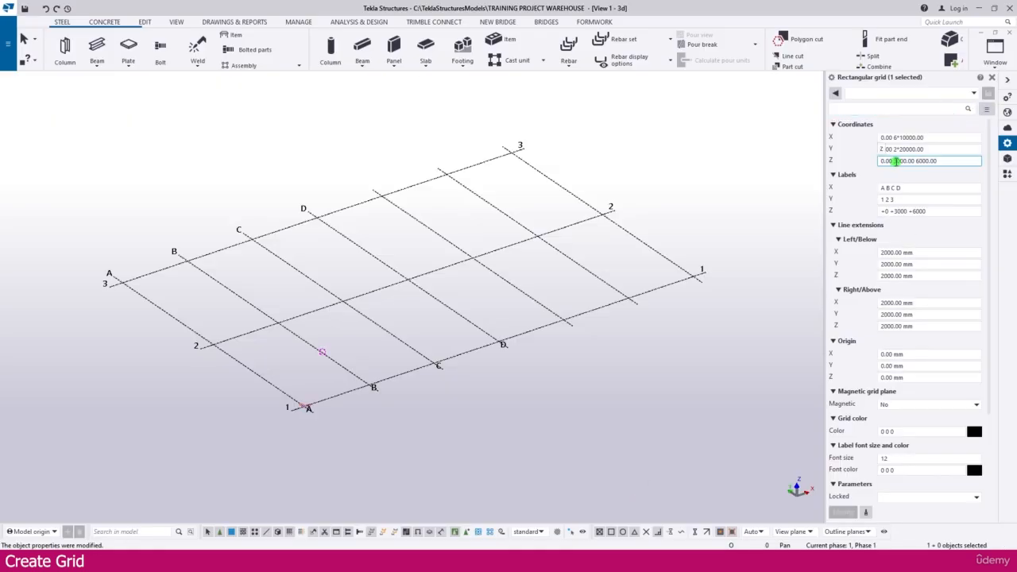
drag(895, 161, 969, 162)
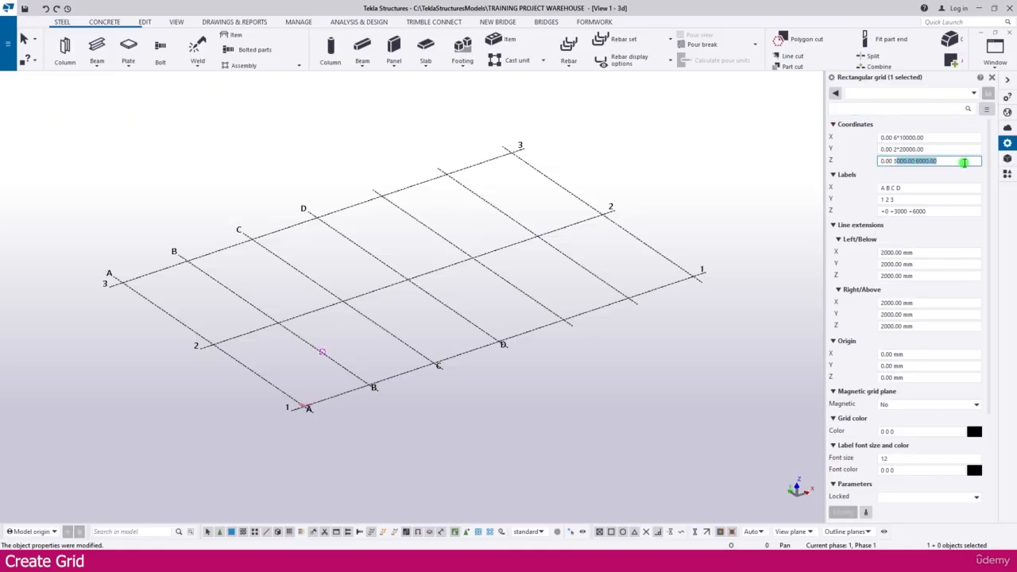
text(35)
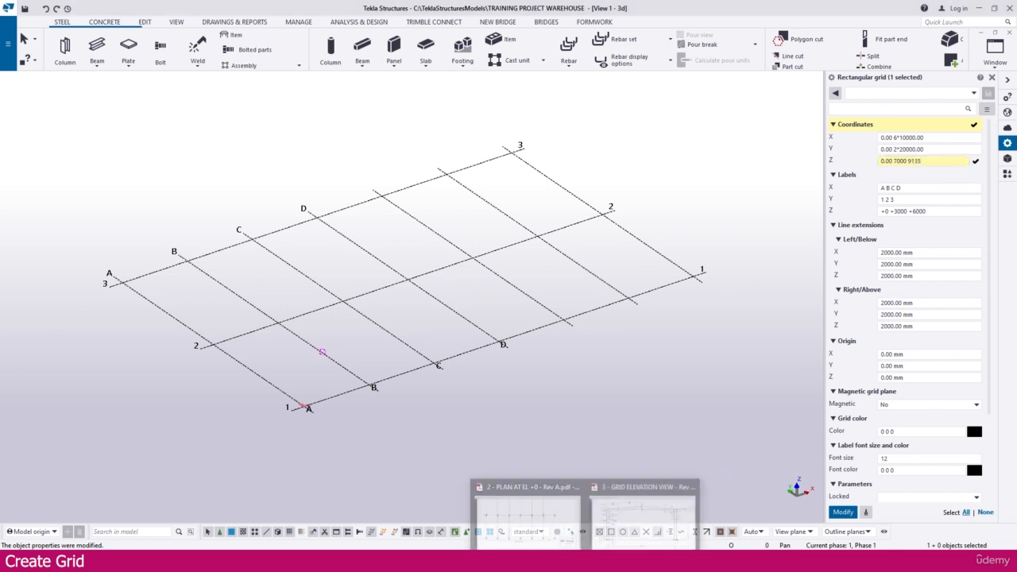
click(606, 513)
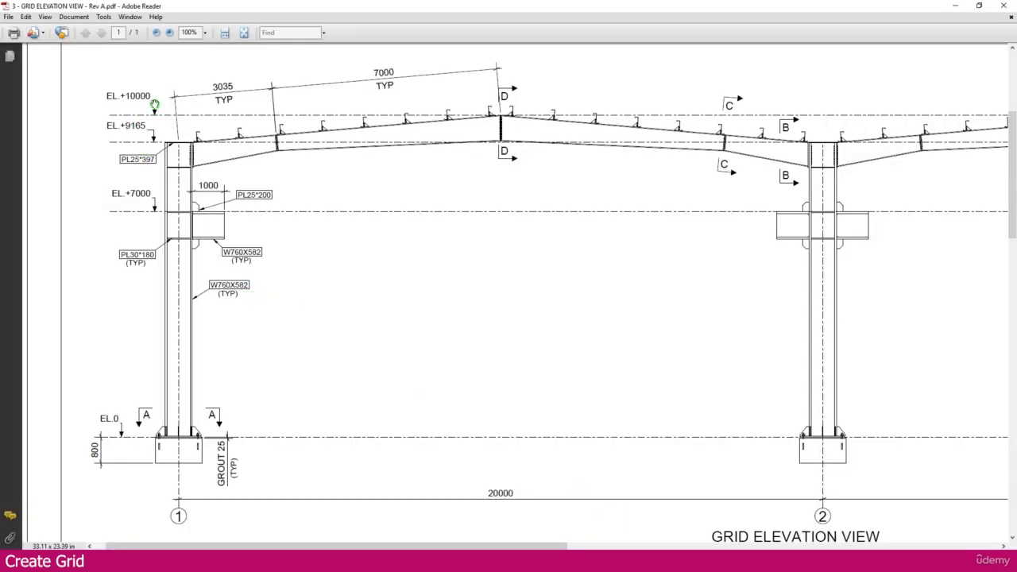
click(594, 559)
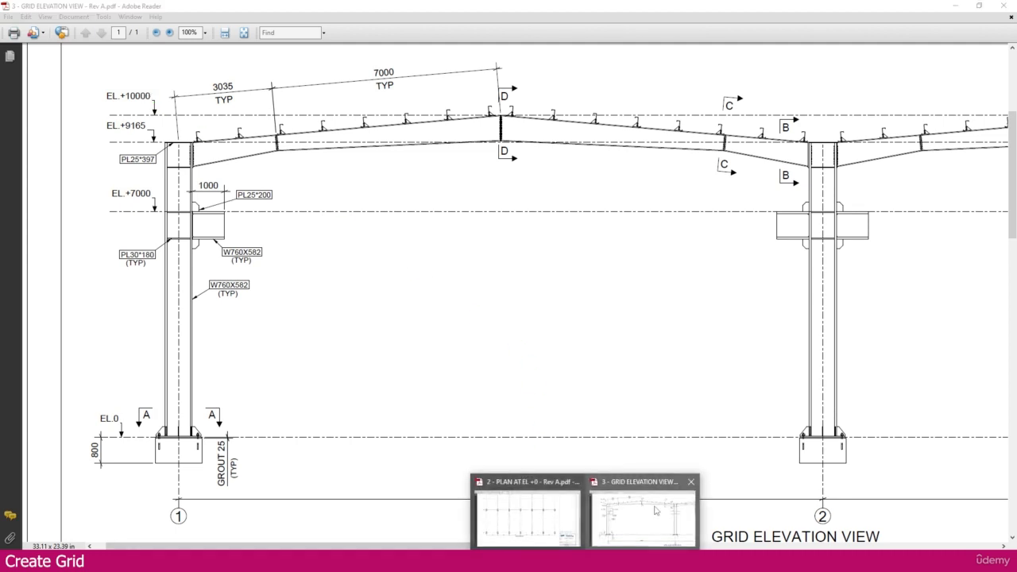
mouse_move(563, 558)
click(631, 517)
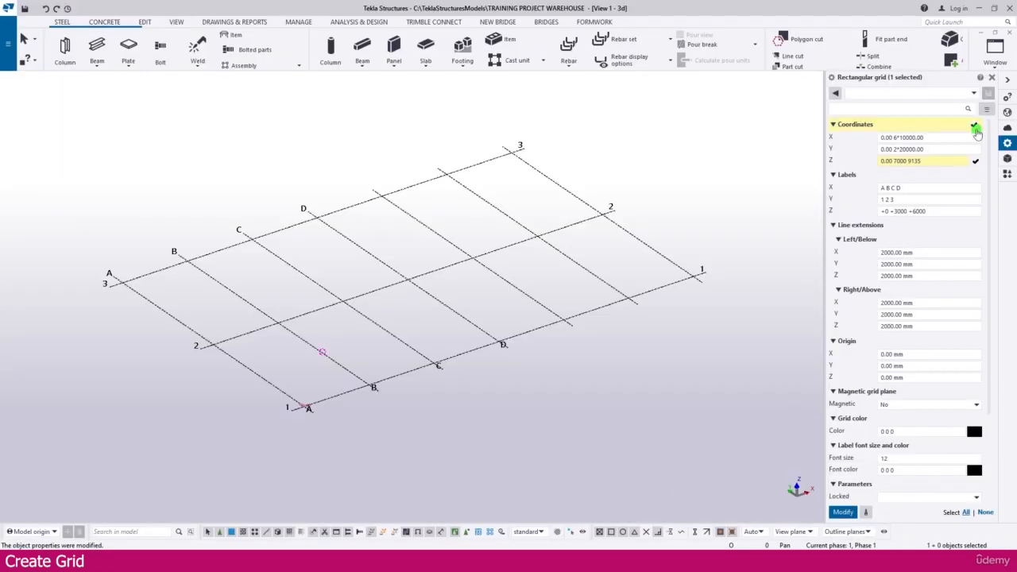
click(919, 162)
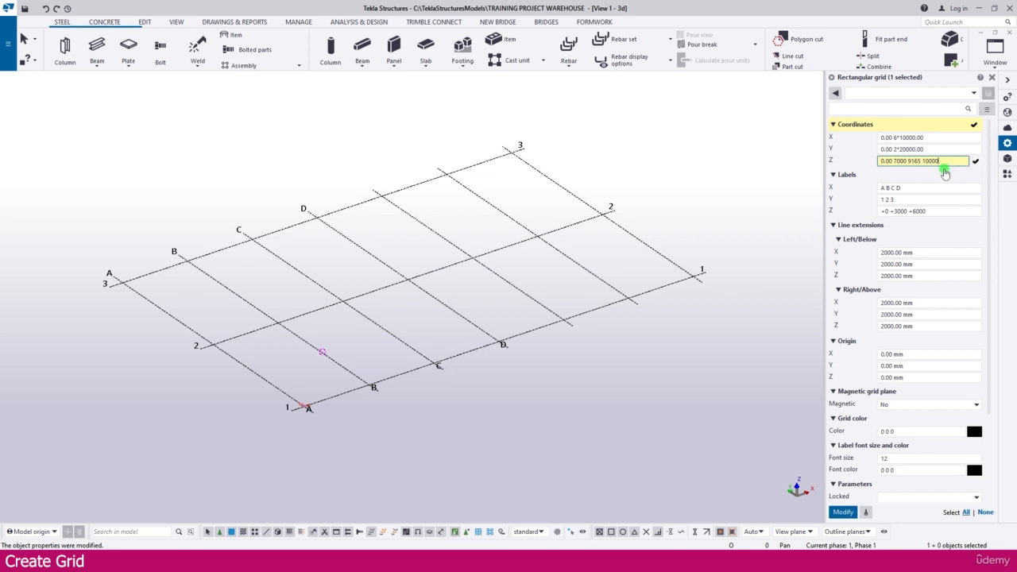
key(Return)
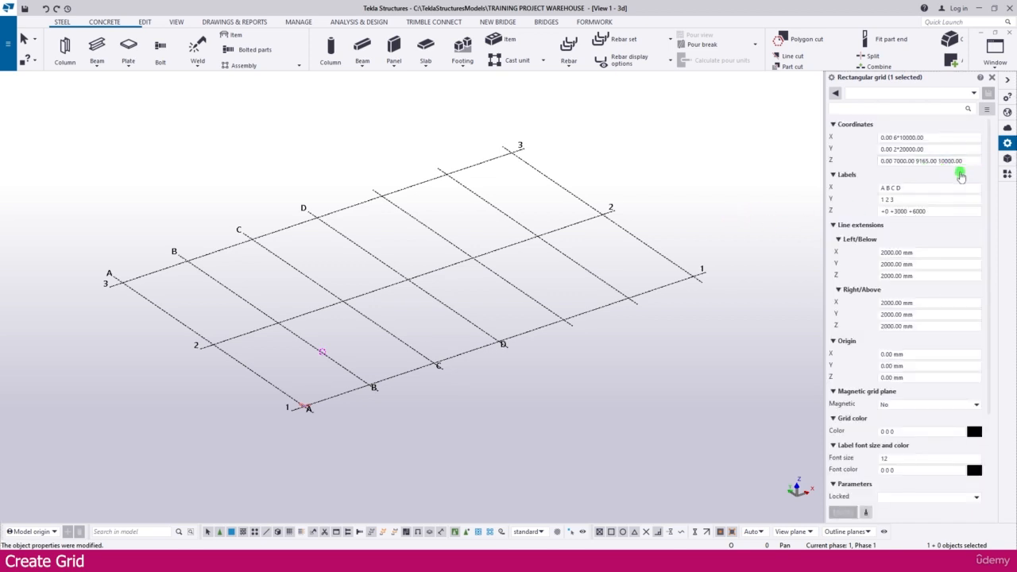
click(902, 211)
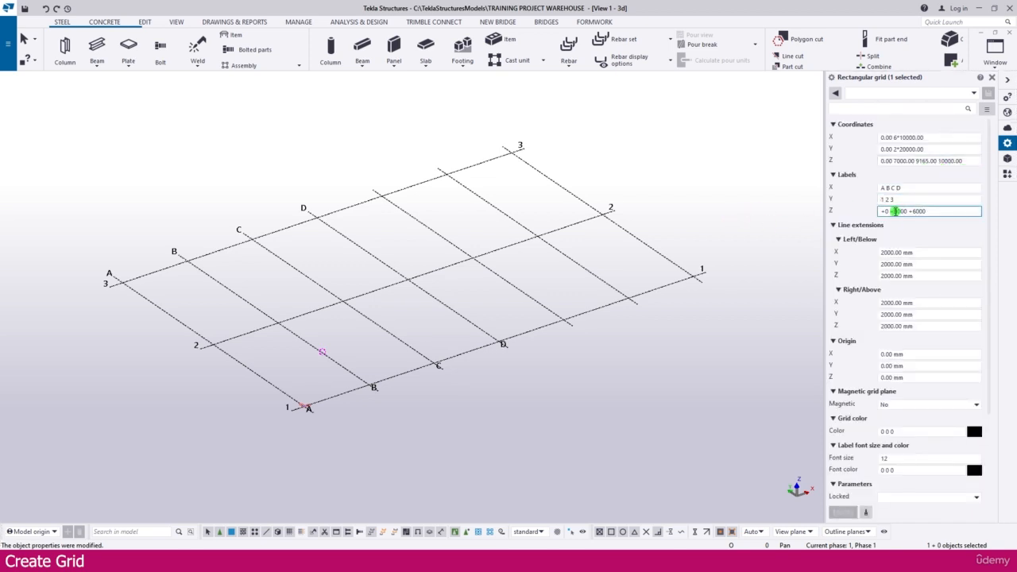
Change the grid X labels to A B C D E F G and apply with Modify
click(903, 189)
click(923, 187)
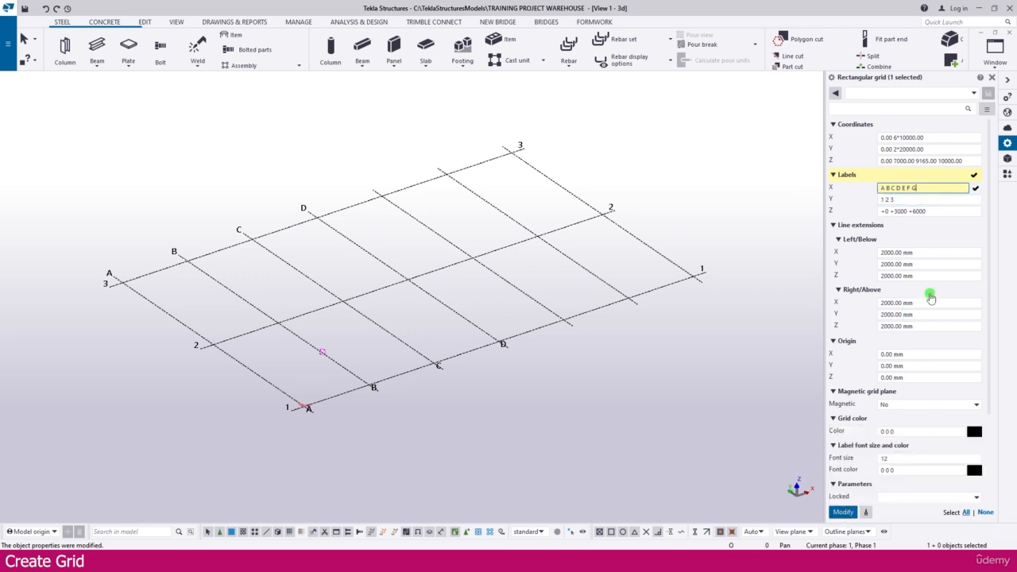
click(842, 512)
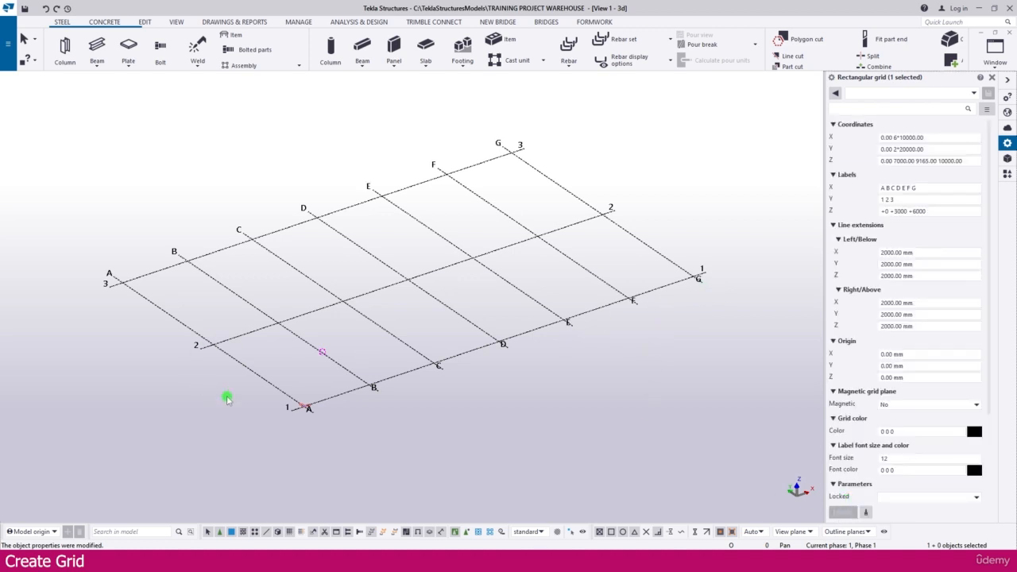
Relabel the grid elevations +0 +7000 +9165 +10000, then deselect the grid
click(926, 211)
click(925, 186)
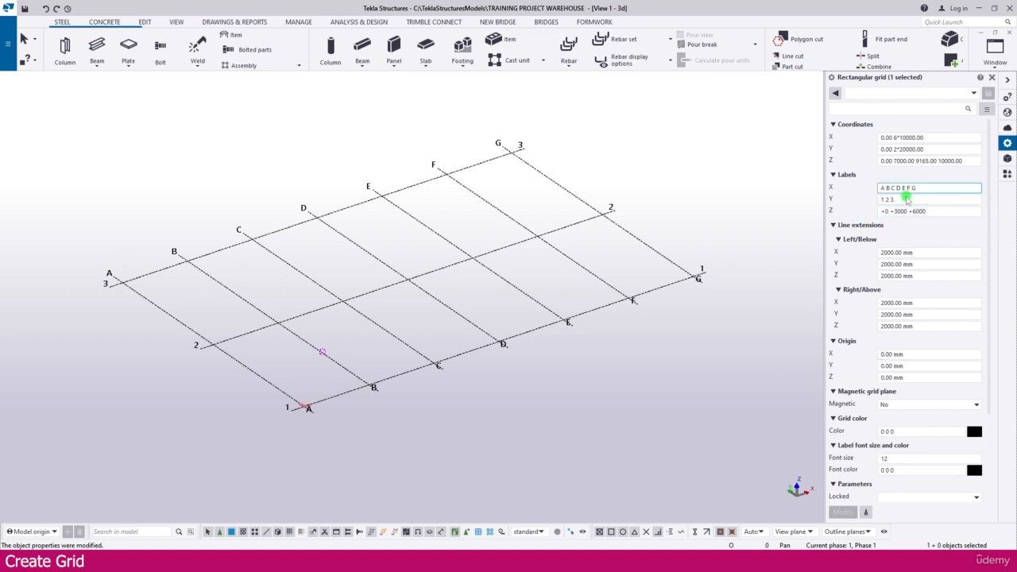
click(894, 210)
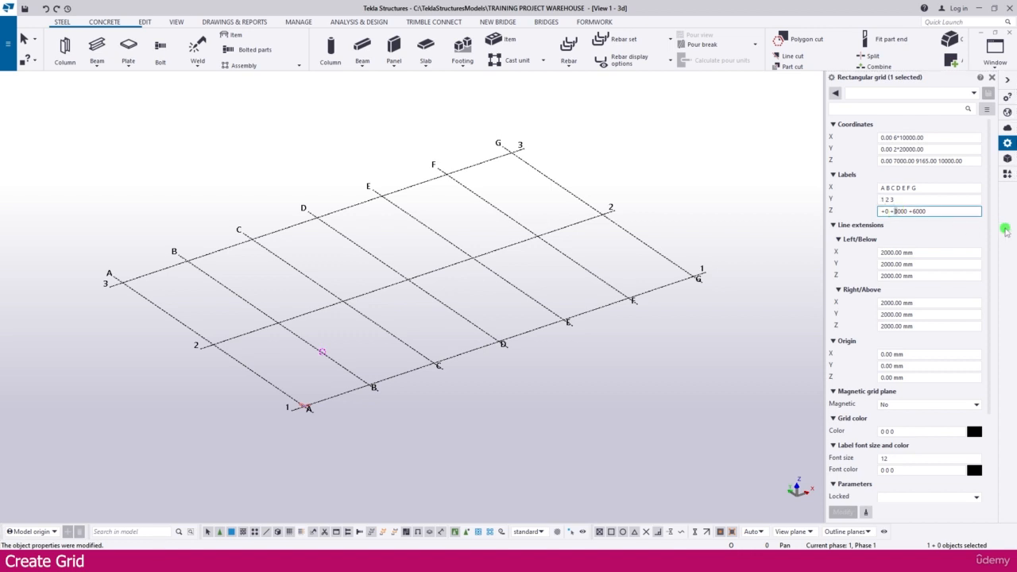
key(Delete)
text(7)
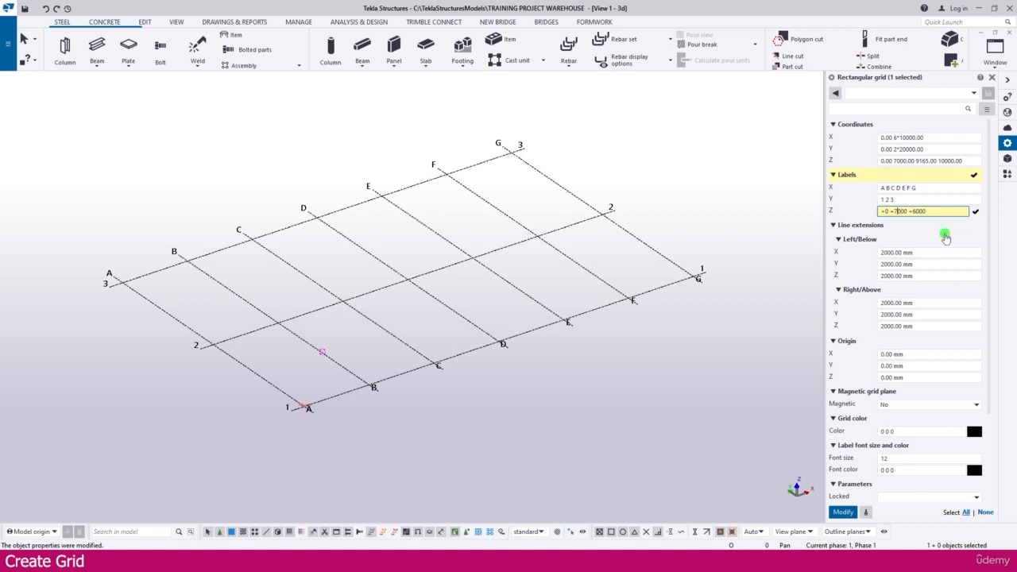
click(913, 211)
key(Delete)
text(8)
click(929, 210)
text(+1)
key(Return)
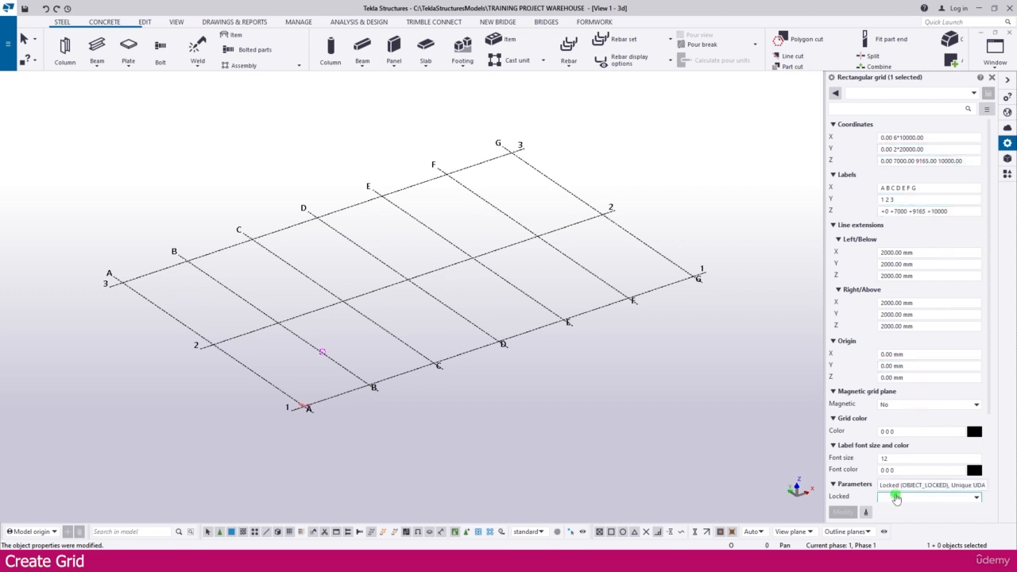
click(722, 389)
middle_drag(715, 366, 626, 341)
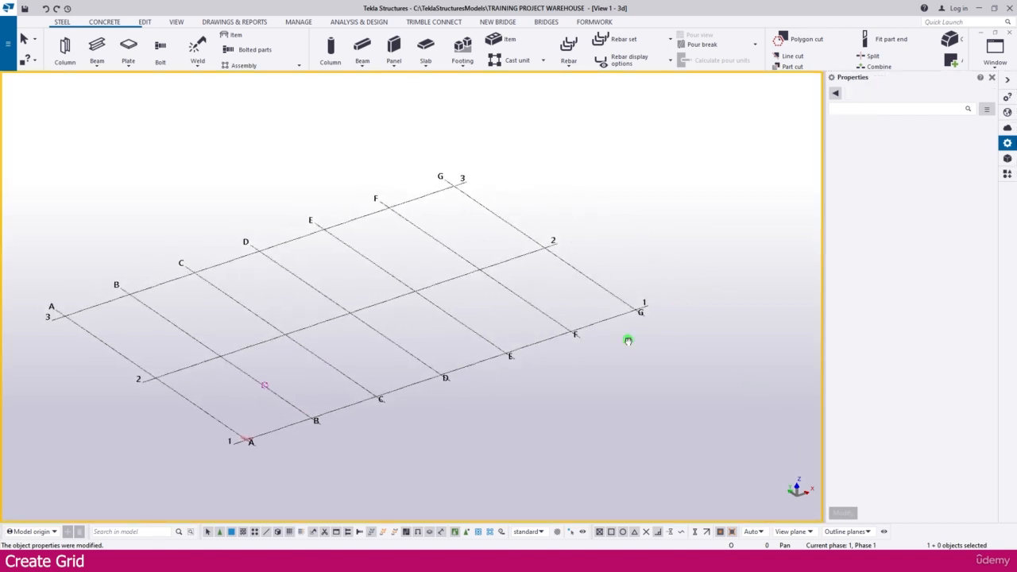
Check the View list of named and visible views
click(179, 21)
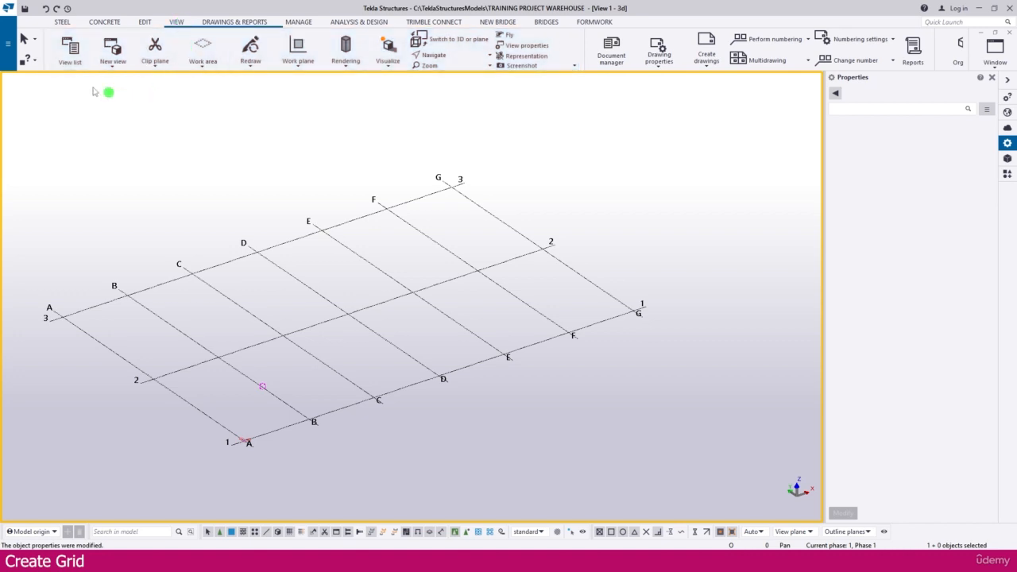
click(70, 48)
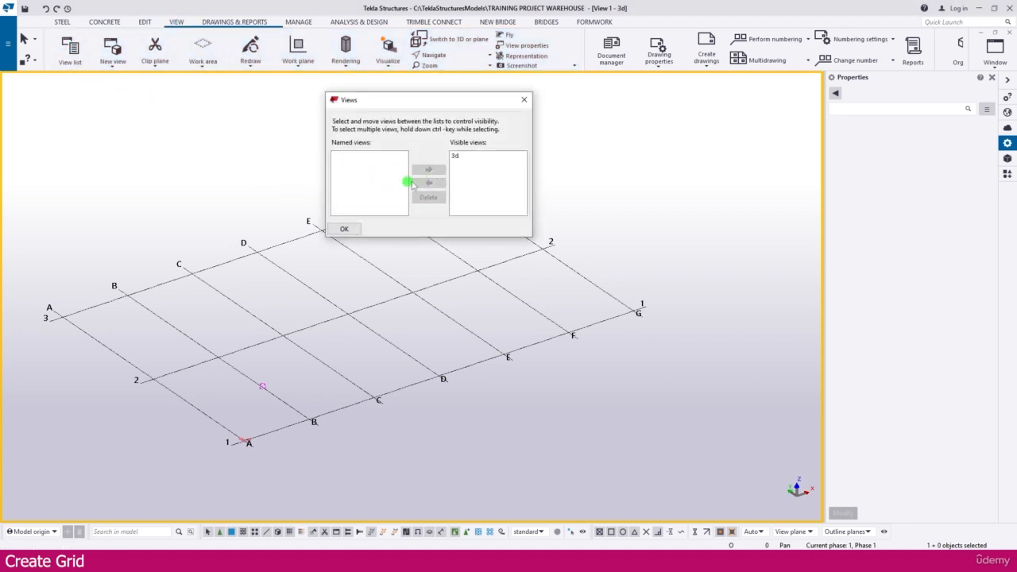
click(524, 101)
Rename the 3D view from 3d to ISOMETRIC VIEW and apply it
double_click(591, 193)
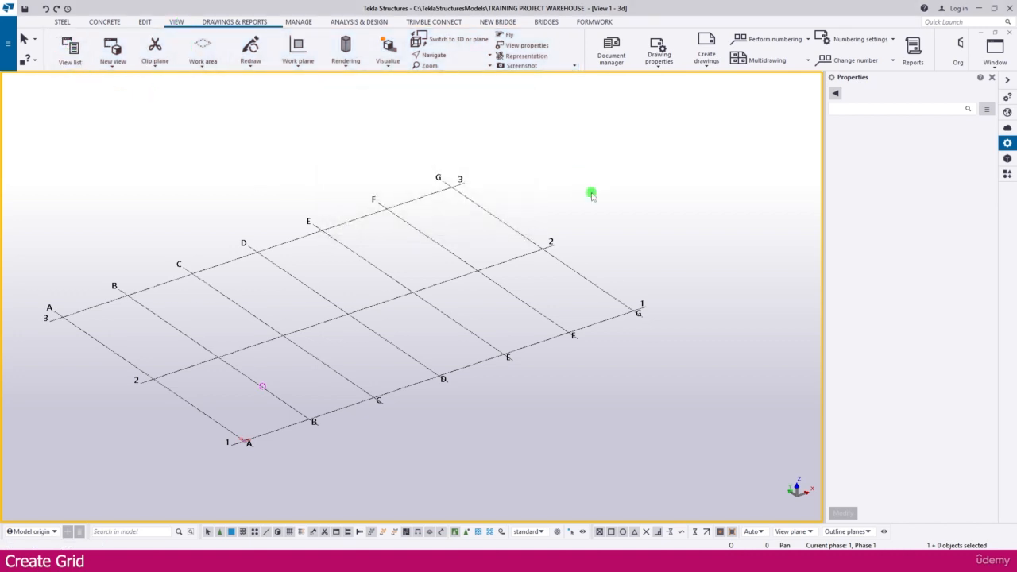
click(572, 181)
drag(572, 181, 503, 184)
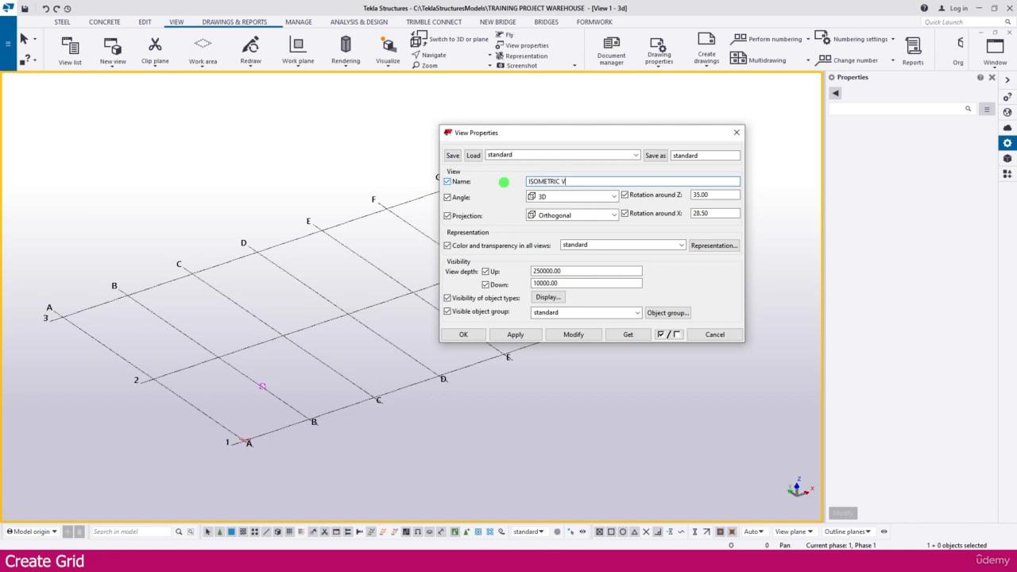
click(574, 334)
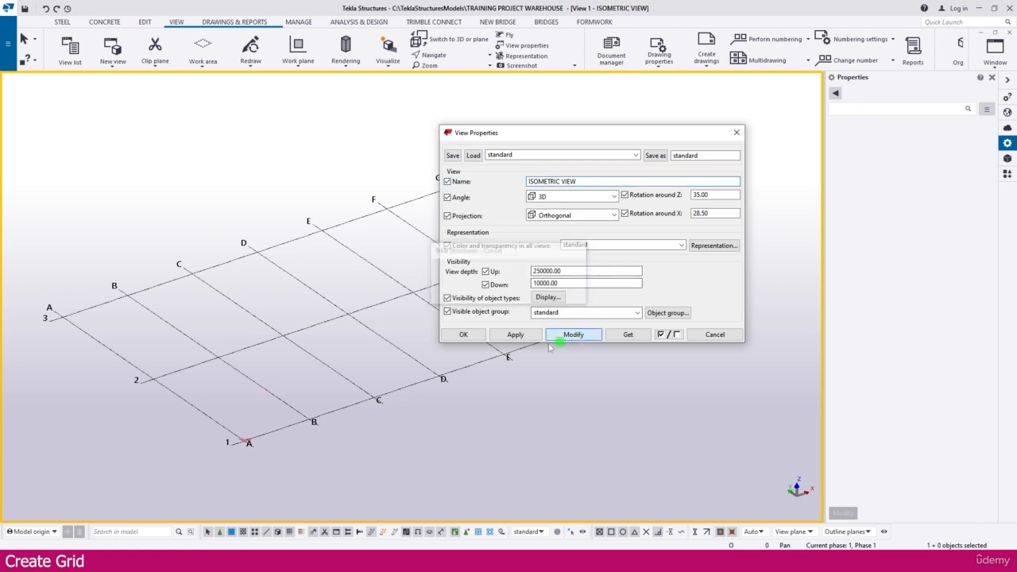
click(463, 334)
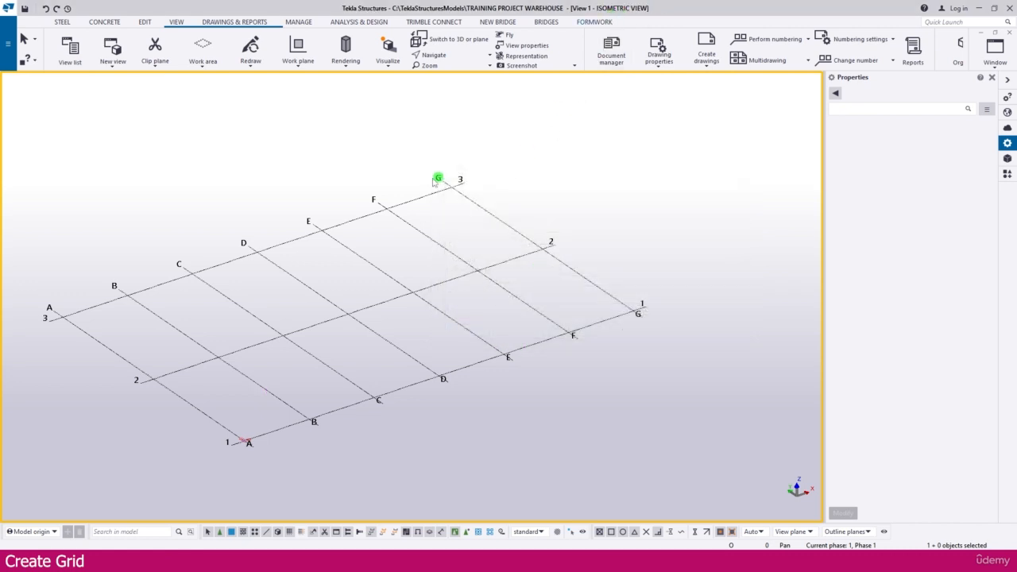
Create views along all grid lines: Grid 1–3, Grid A–G and per-level plans
click(454, 182)
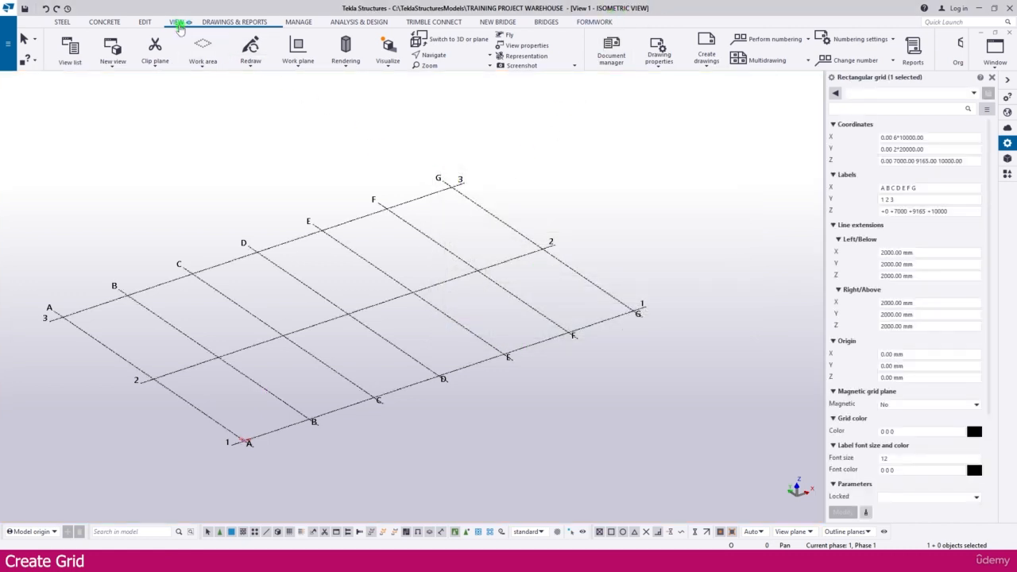
click(114, 66)
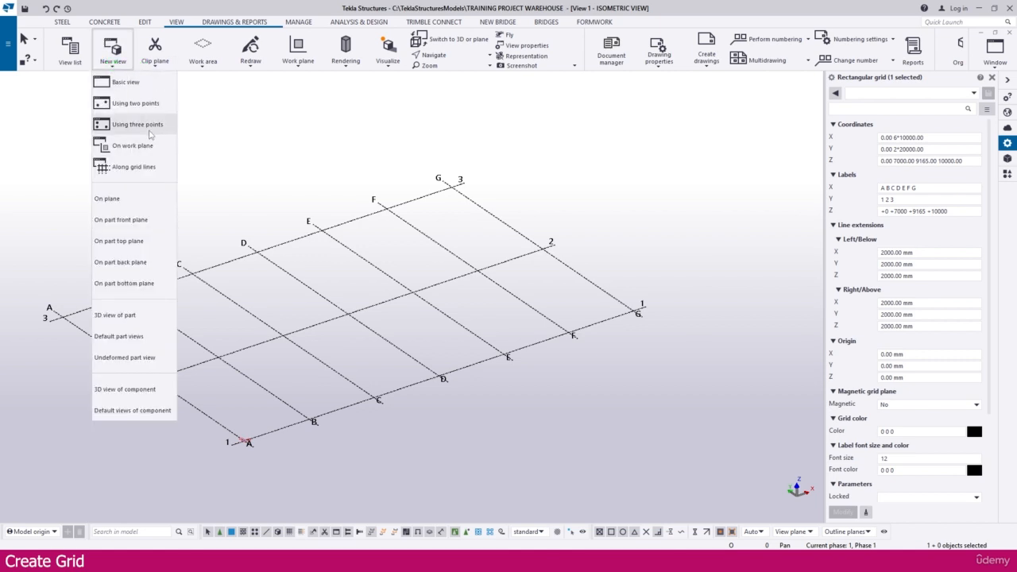
click(132, 168)
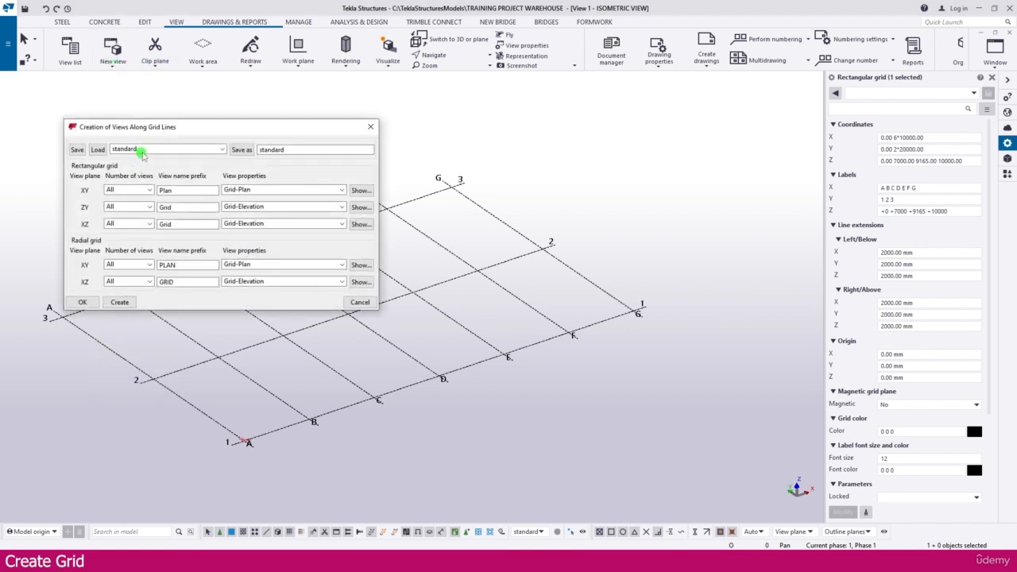
click(119, 302)
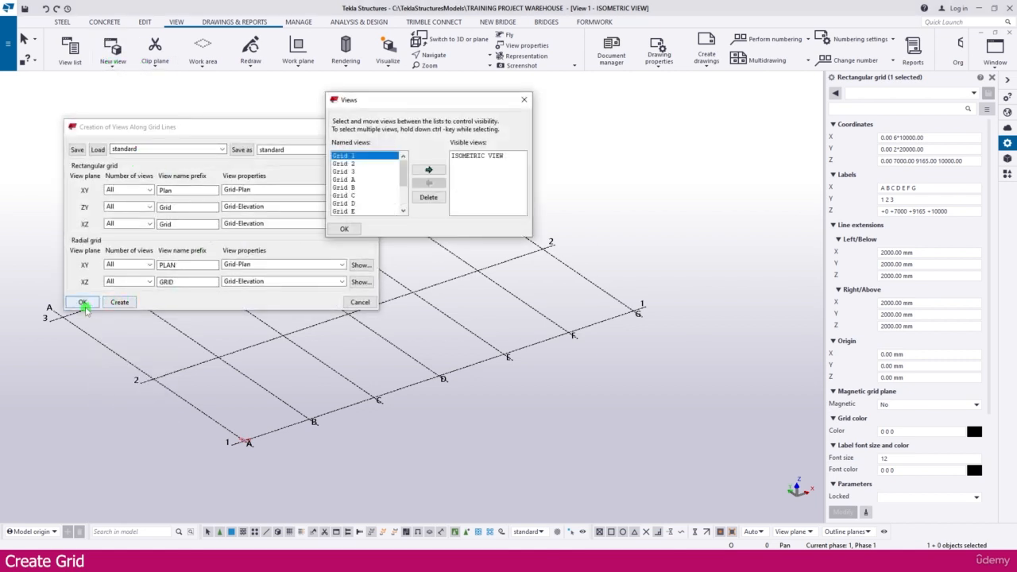
click(83, 302)
drag(403, 169, 403, 198)
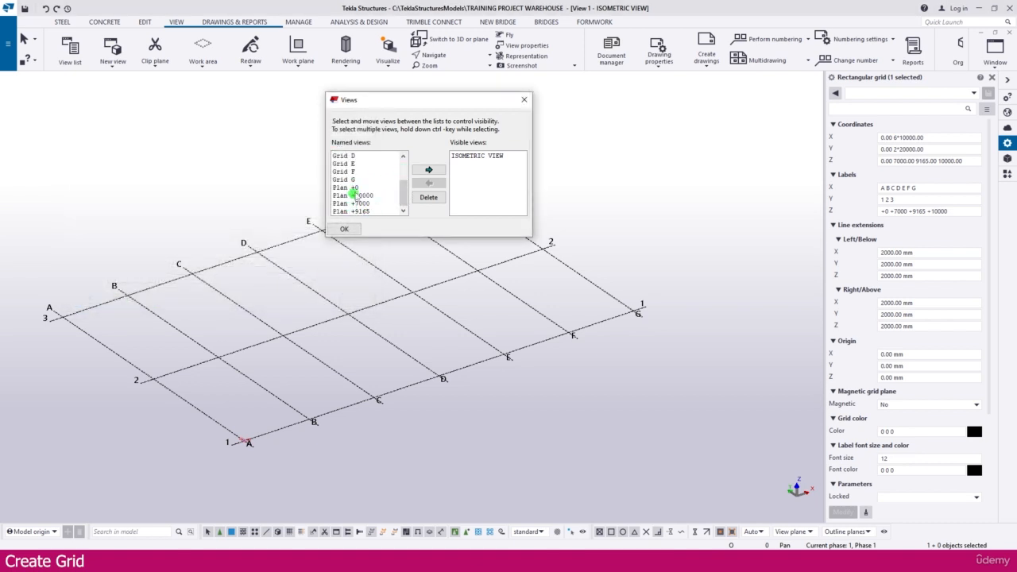
click(523, 103)
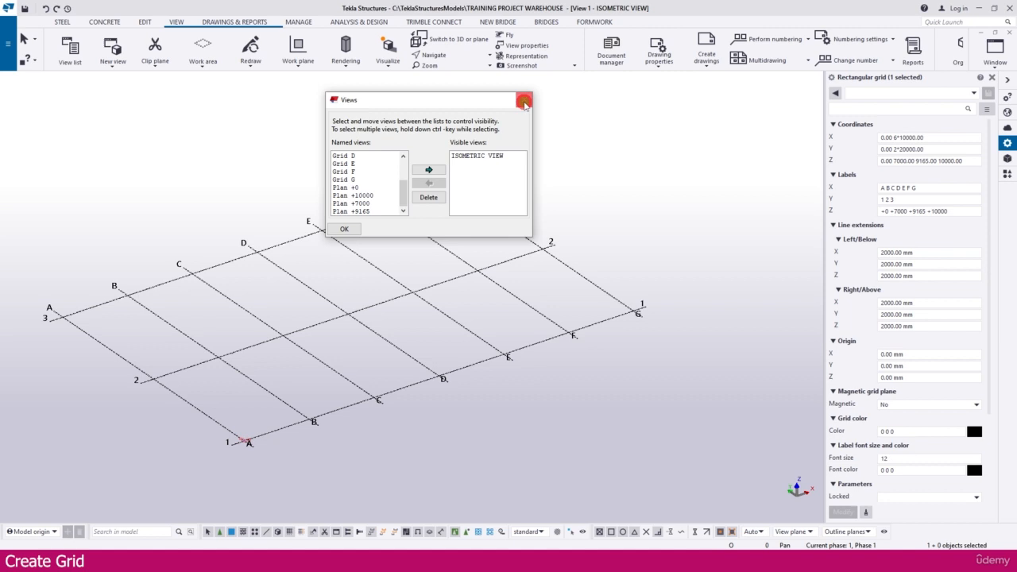
click(549, 176)
middle_drag(442, 224, 504, 227)
scroll(486, 223, up, 1)
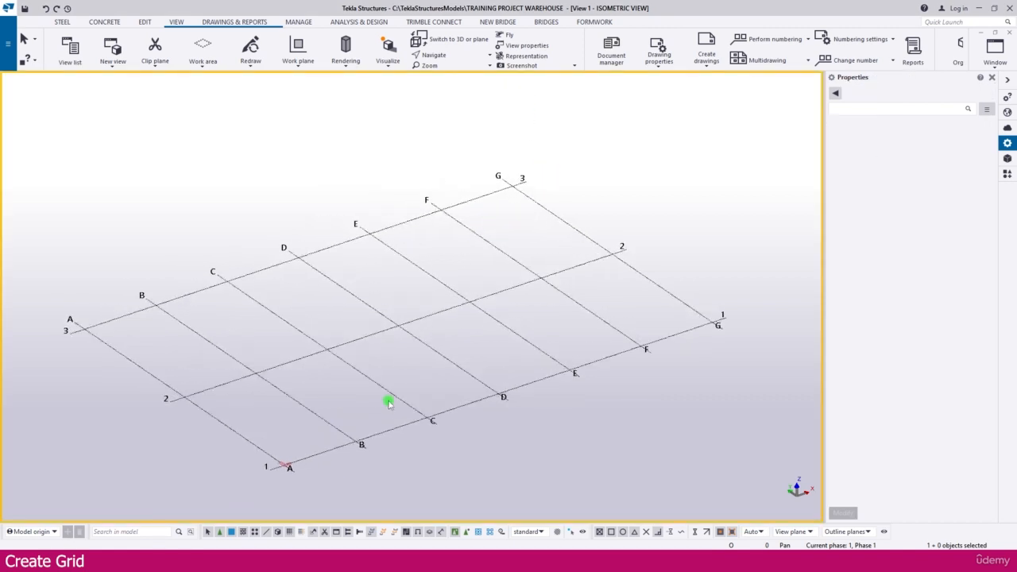